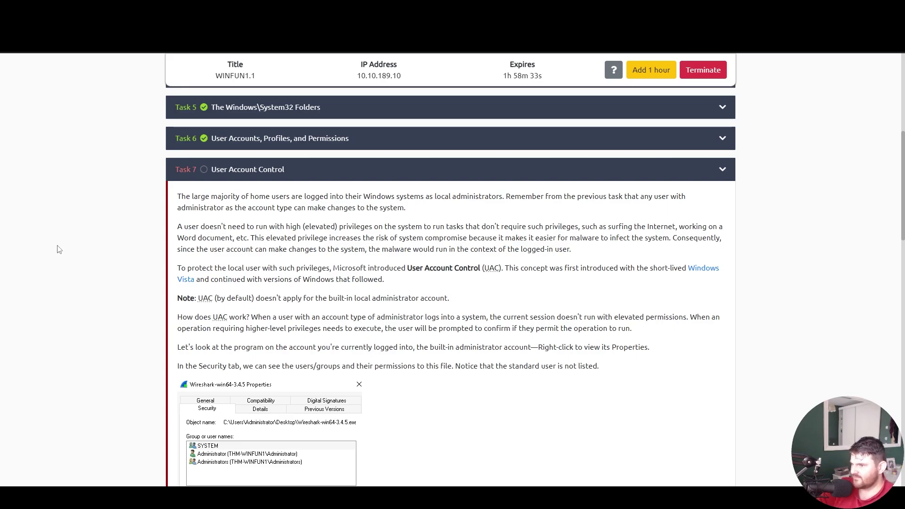
Open the properties of the Wireshark-win64-3.4.5 installer on the remote desktop and show its Security permissions
scroll(85, 345, down, 2)
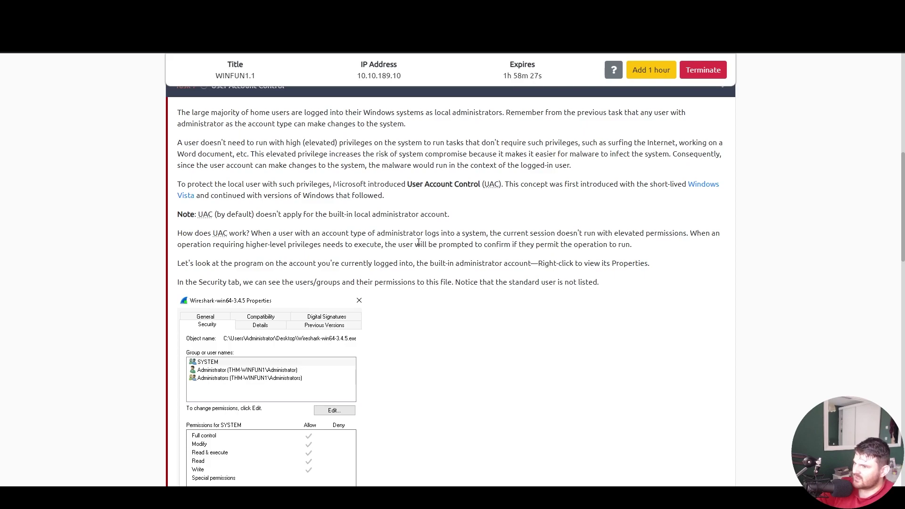
middle_click(668, 265)
middle_click(669, 302)
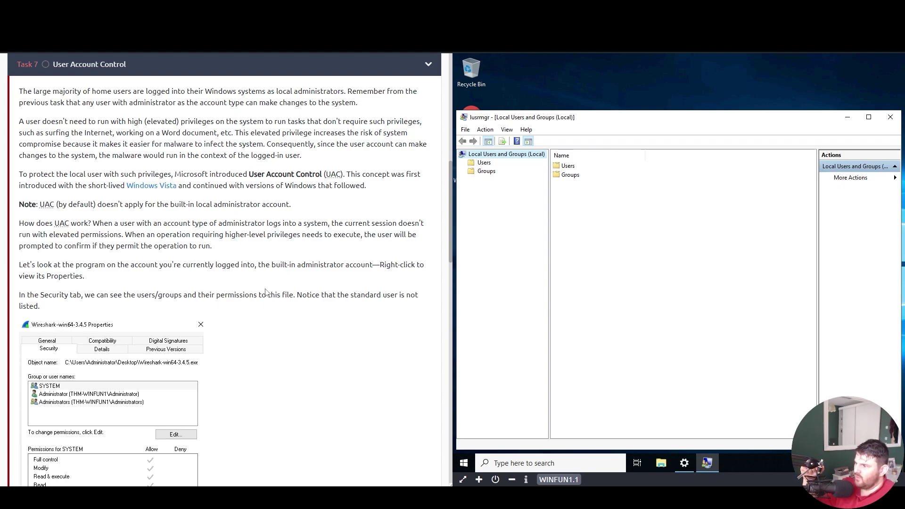
drag(572, 119, 610, 119)
click(469, 171)
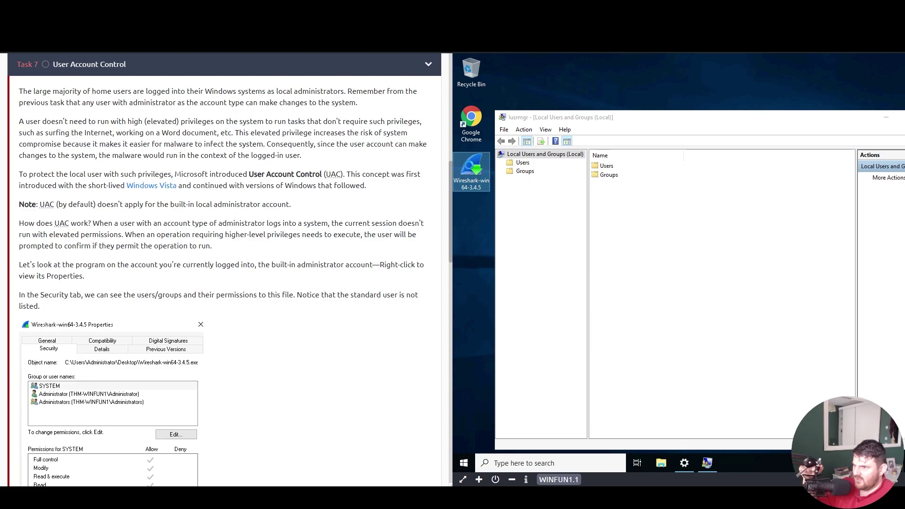
right_click(469, 165)
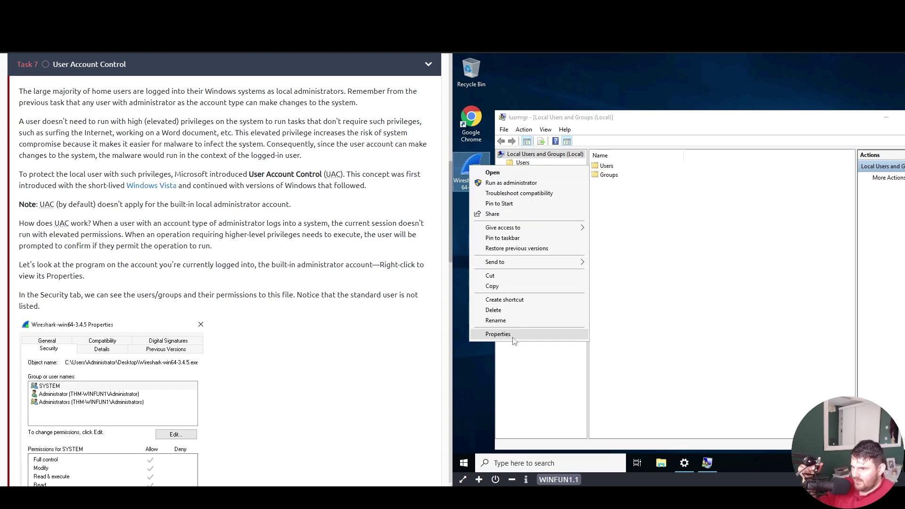
click(575, 336)
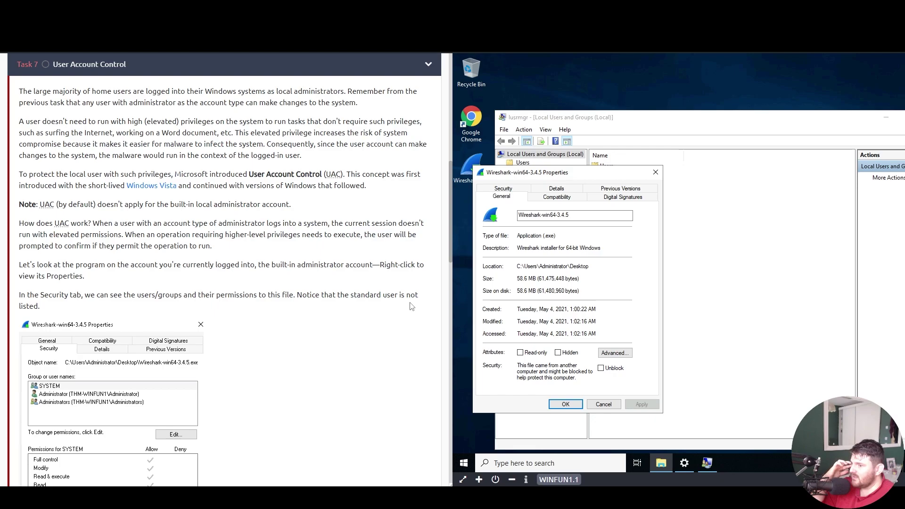
click(502, 188)
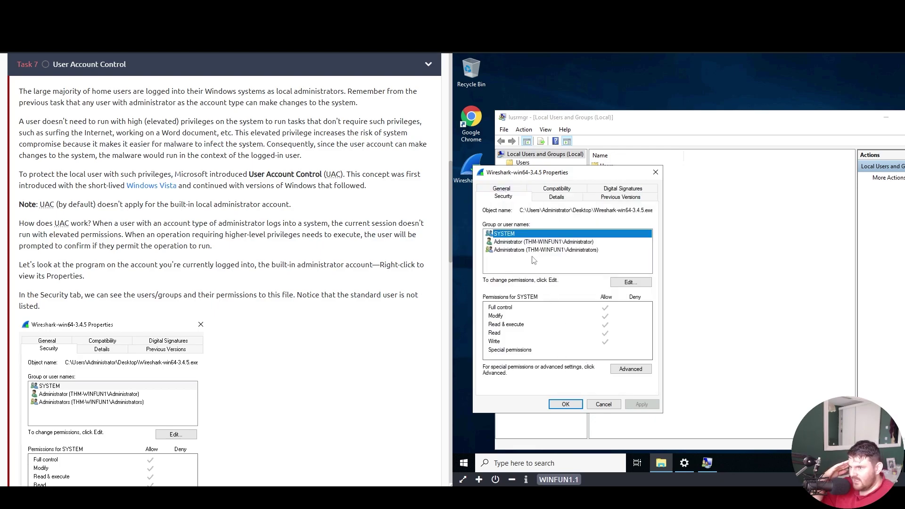
Examine the installer's permissions for the Administrator user and the Administrators group
click(528, 243)
click(540, 250)
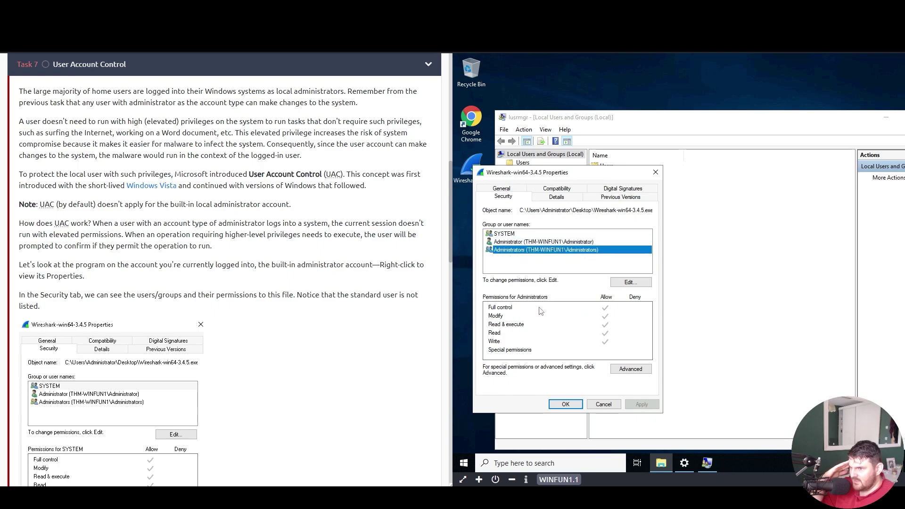
click(511, 242)
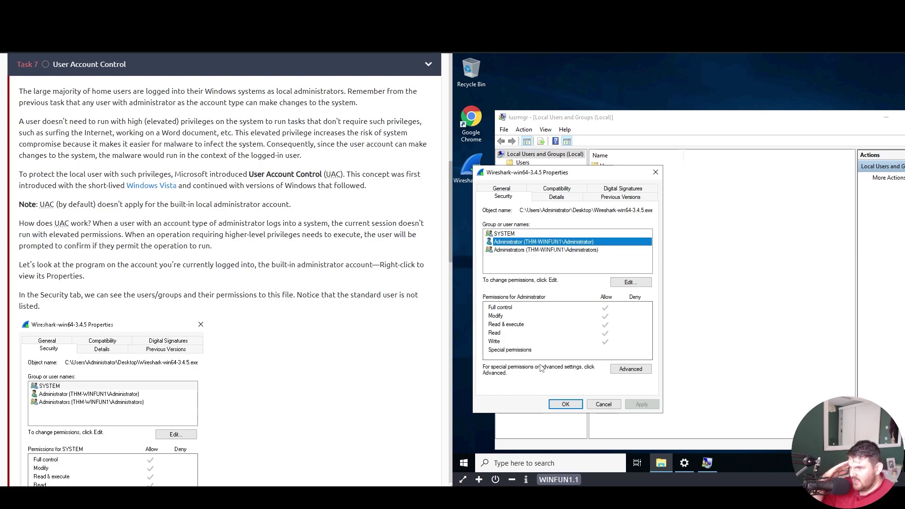
click(511, 310)
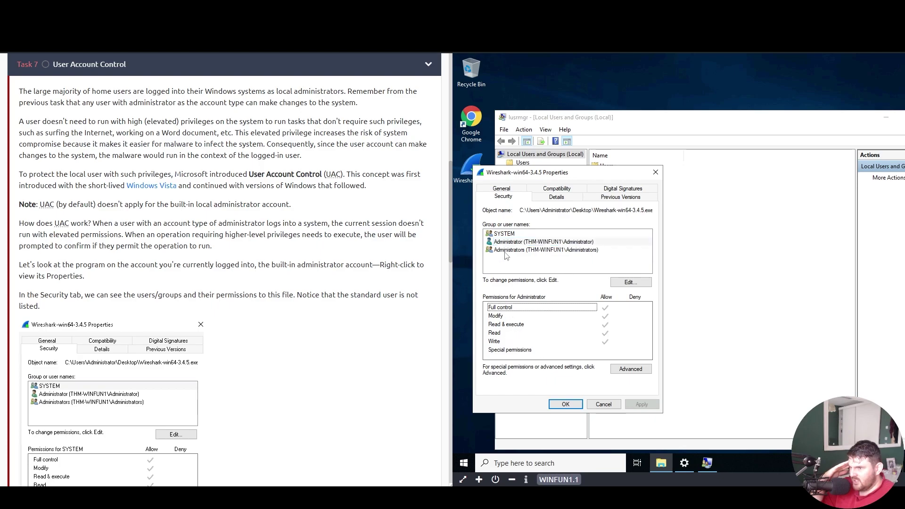
click(515, 242)
click(516, 250)
Read the task's section on the shield icon and check the Wireshark installer's security warning without running the file
scroll(71, 303, down, 5)
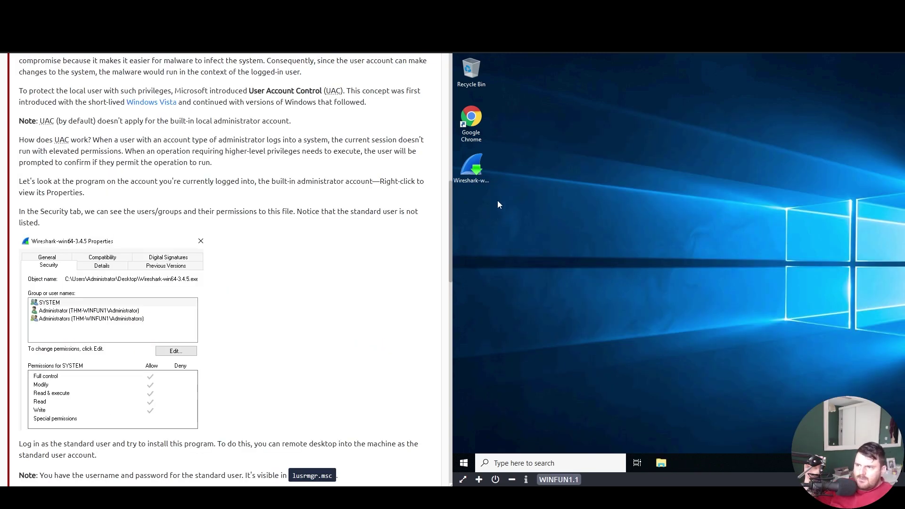
click(471, 169)
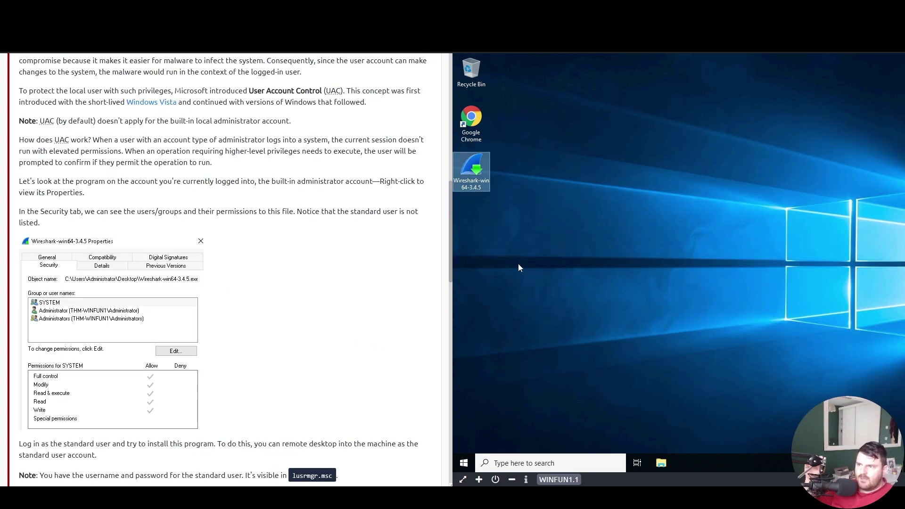
right_click(482, 170)
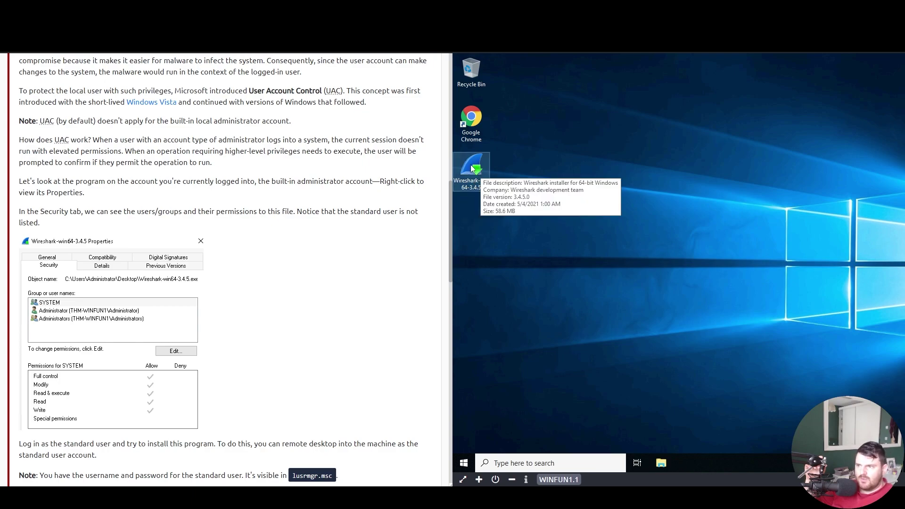
scroll(339, 298, down, 5)
scroll(311, 284, down, 4)
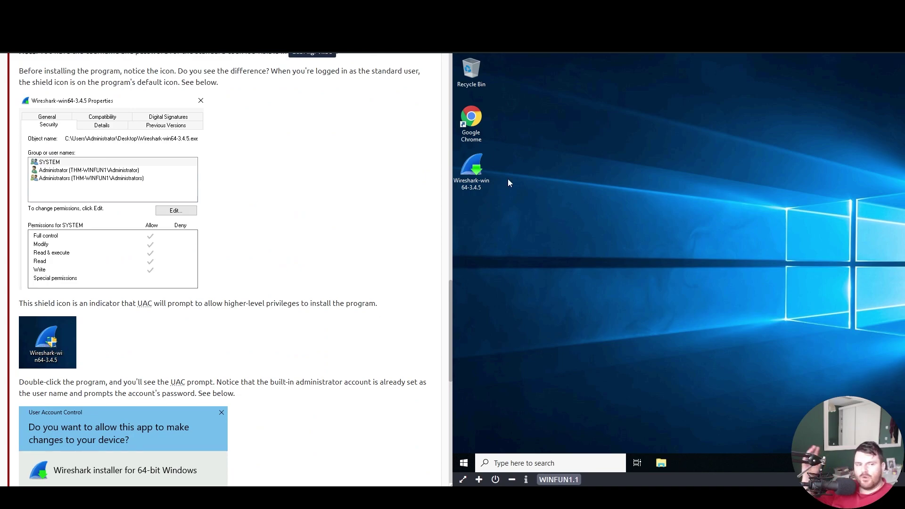
double_click(480, 175)
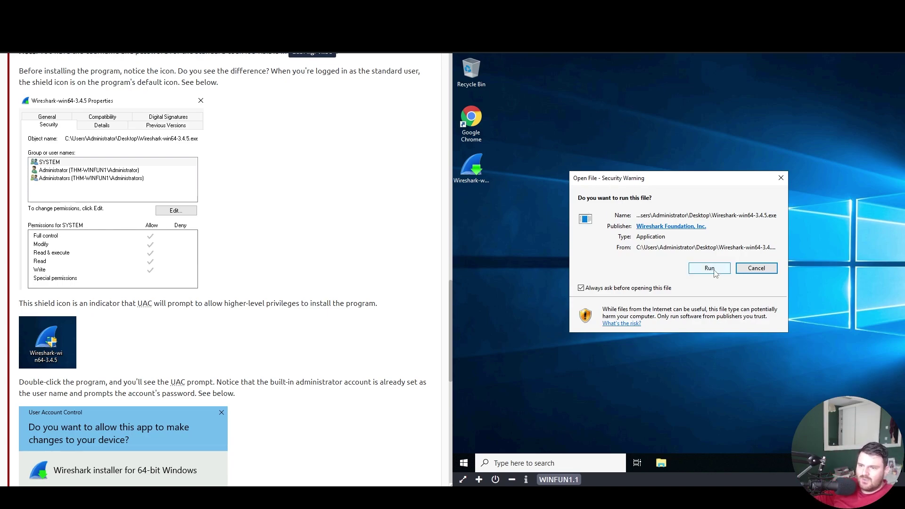
click(781, 180)
Open Remote Desktop Connection and bring up the system's About page in Windows Settings
key(super)
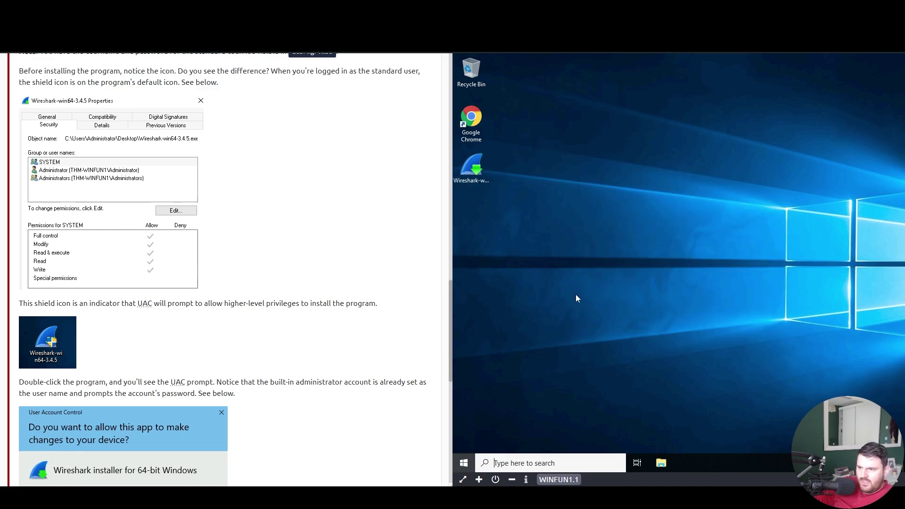
click(627, 306)
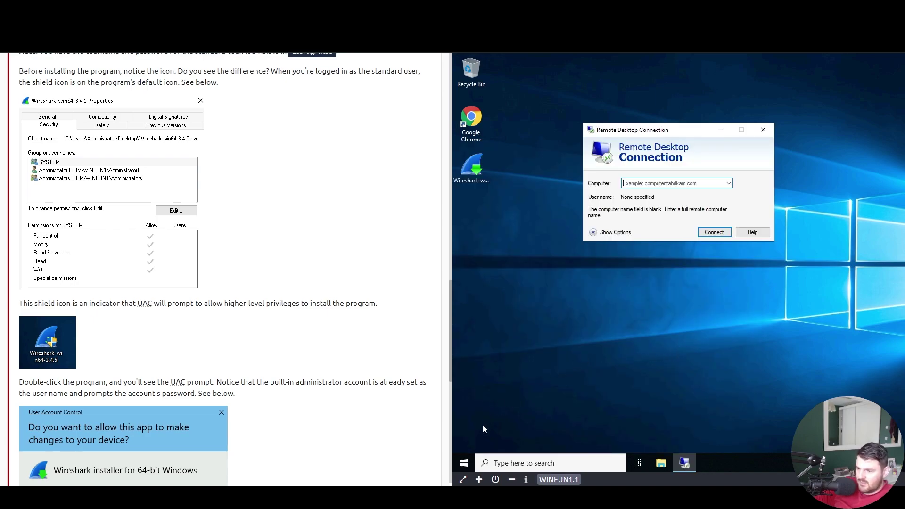
click(463, 463)
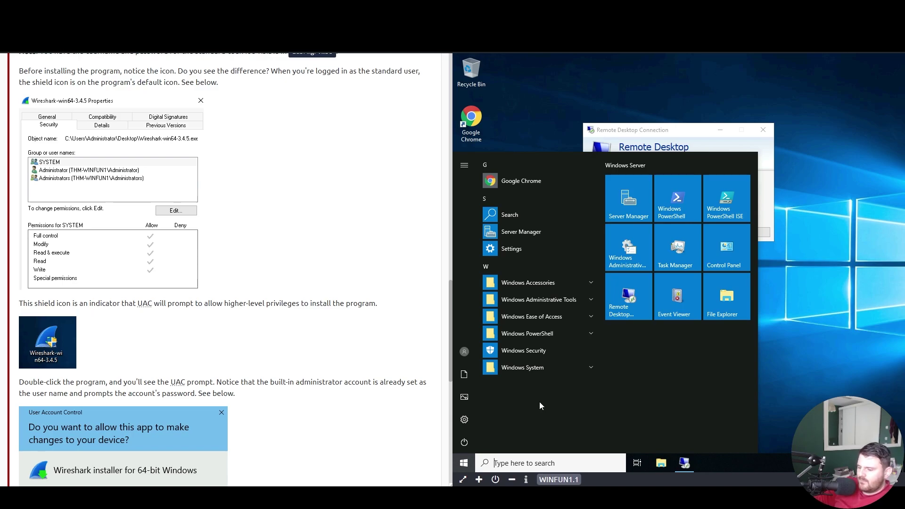
text(s)
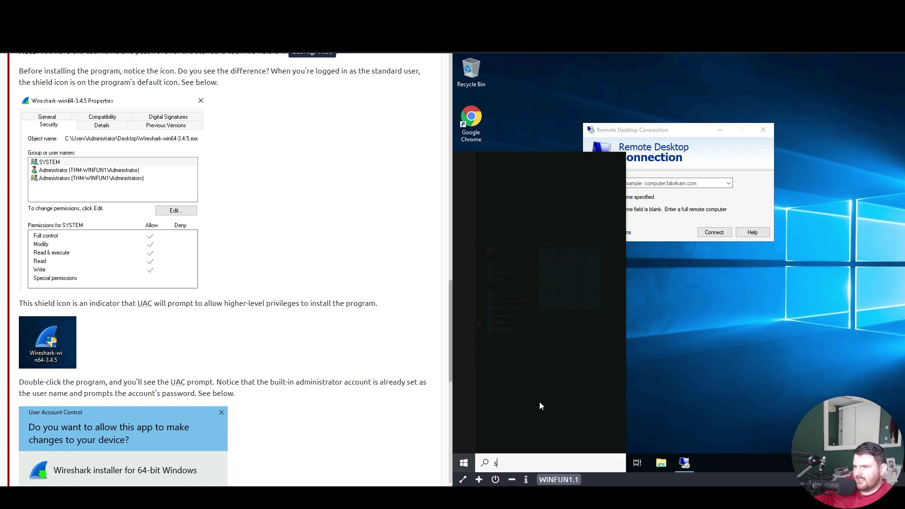
text(ett)
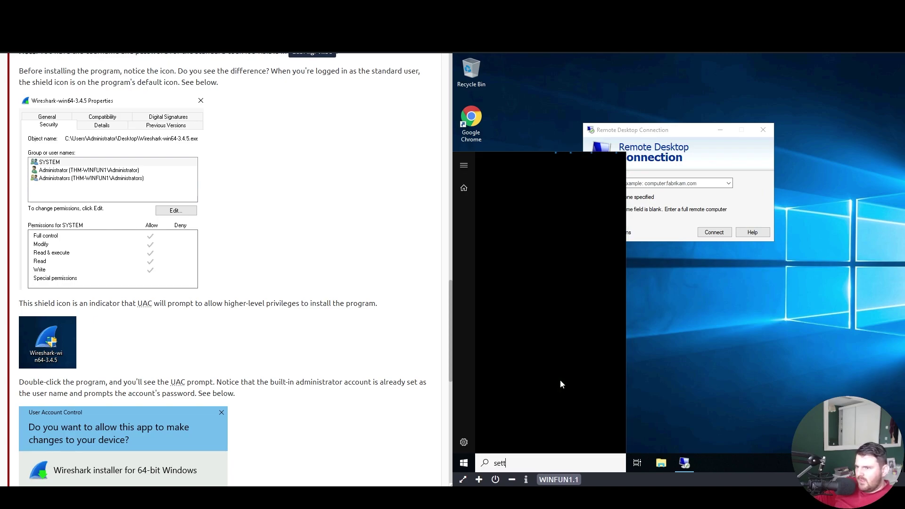
key(Return)
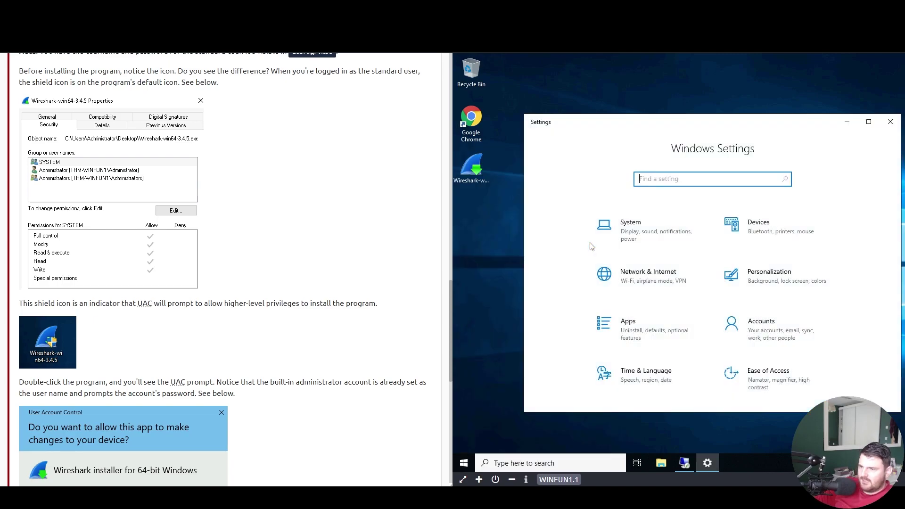
click(625, 228)
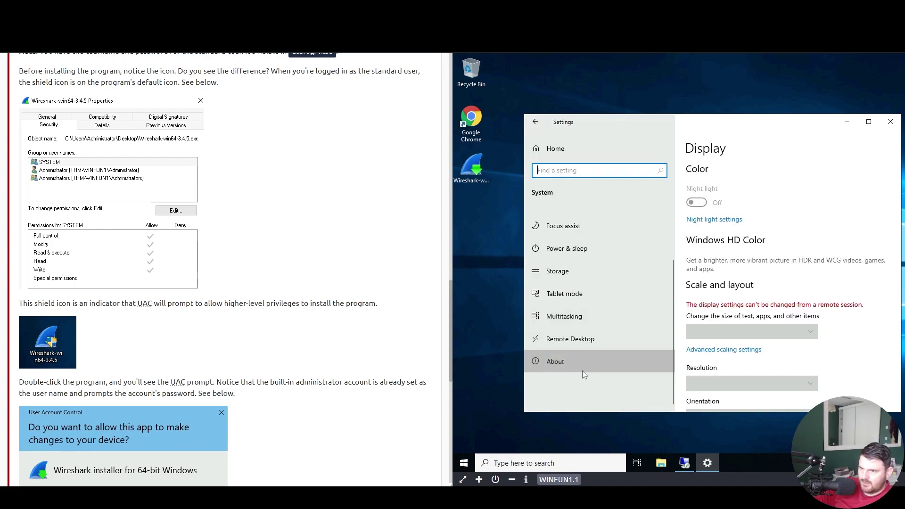
click(582, 370)
Copy the device name from the About page and close Settings
double_click(744, 317)
key(ctrl+c)
right_click(748, 317)
click(770, 324)
click(890, 121)
Paste THM-WINFUN1 as the computer in Remote Desktop Connection and start connecting
right_click(637, 184)
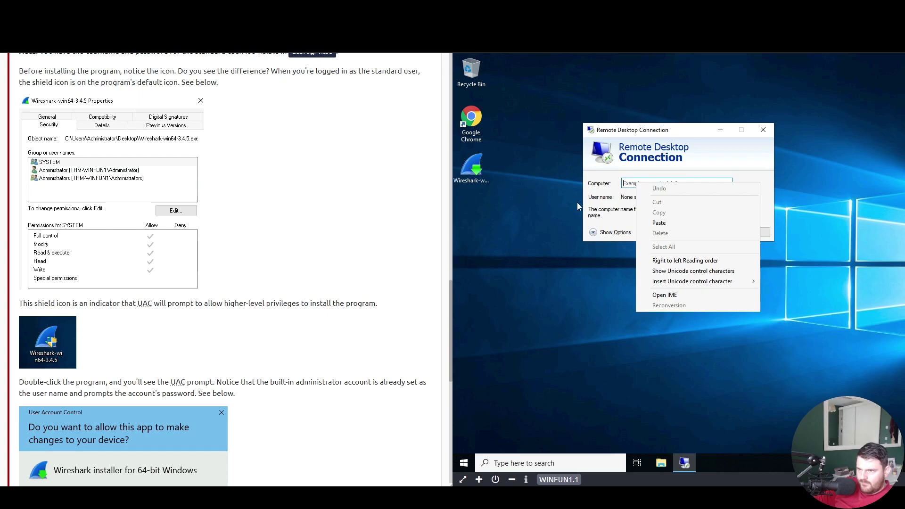
click(660, 223)
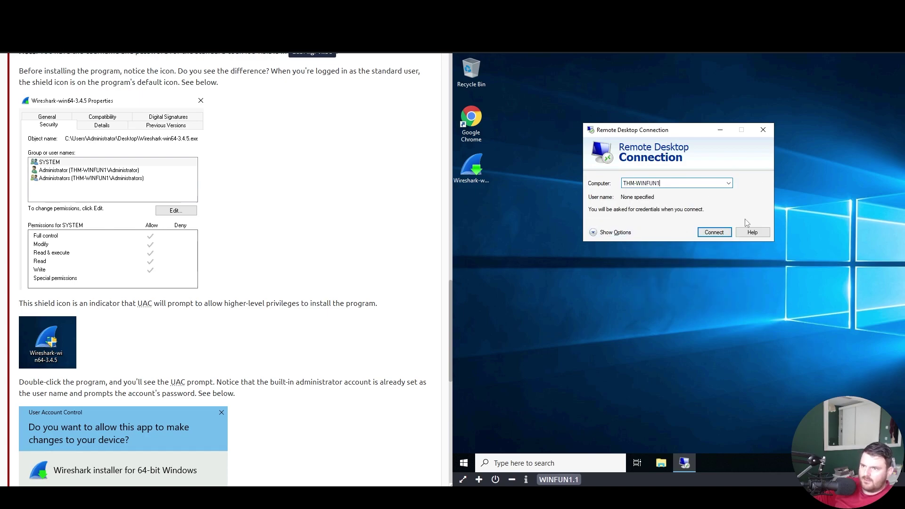
click(716, 232)
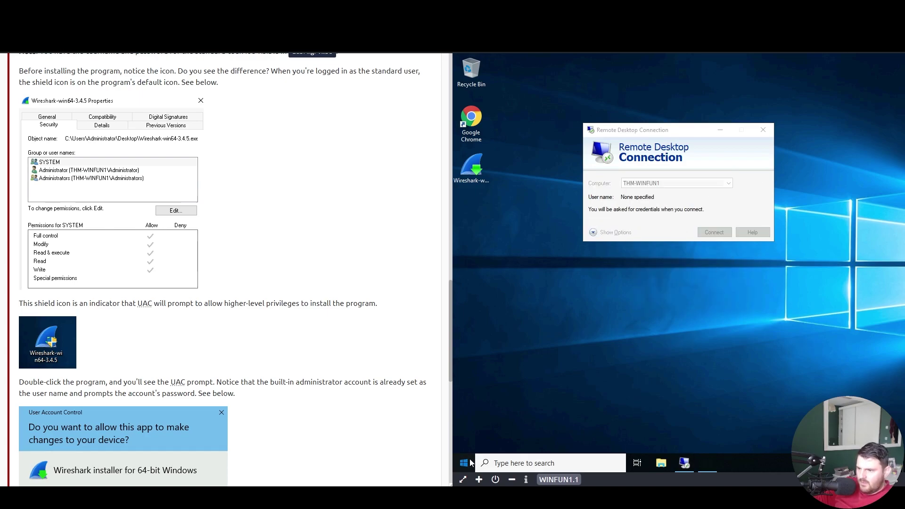
Launch lusrmgr and list the local user accounts
click(467, 463)
text(lusrmgr)
key(Return)
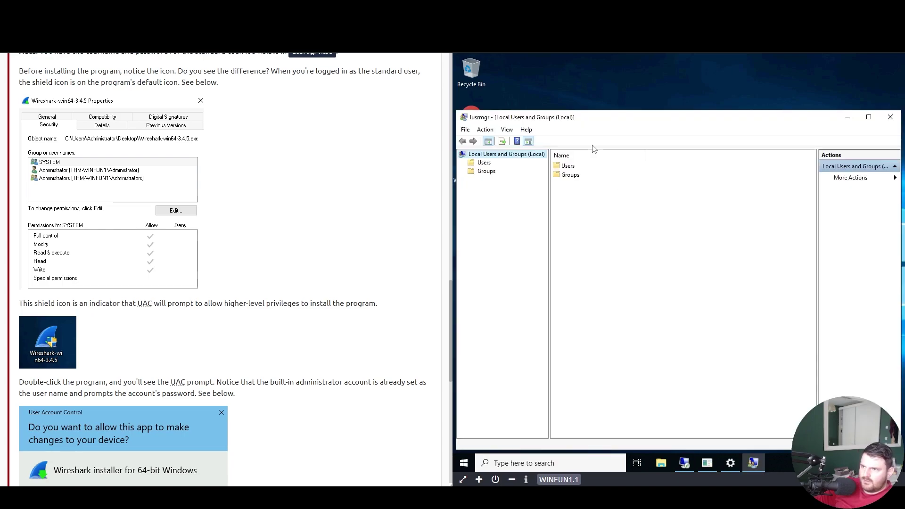
drag(605, 122, 604, 97)
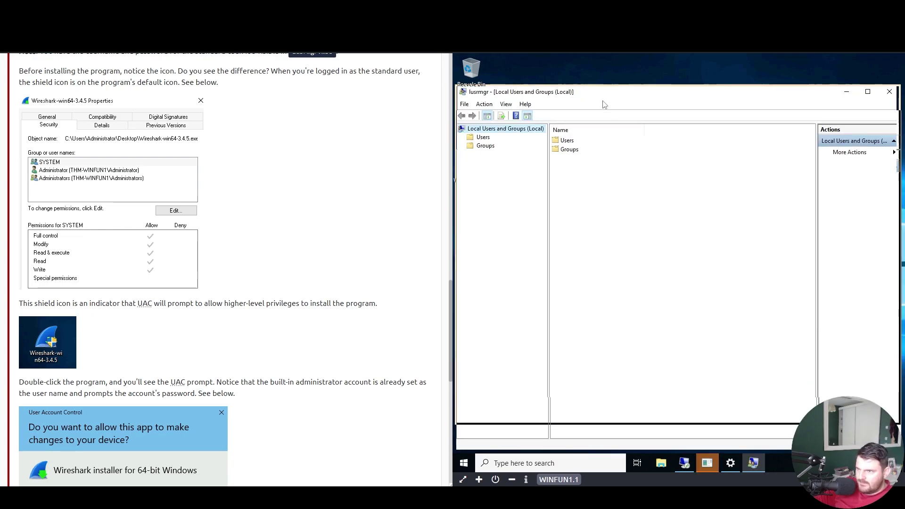
click(490, 145)
click(483, 137)
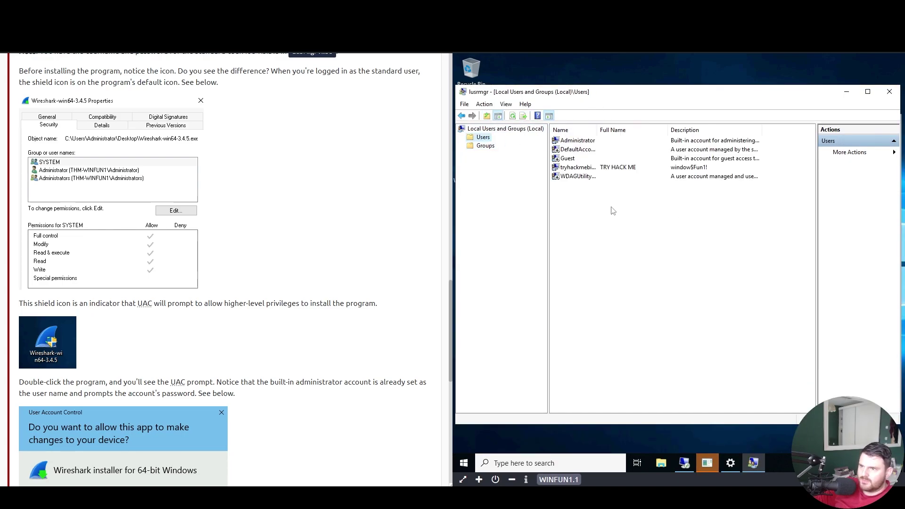
Open the properties of the tryhackmebilly account and copy the account password stored in its description
click(578, 160)
click(617, 169)
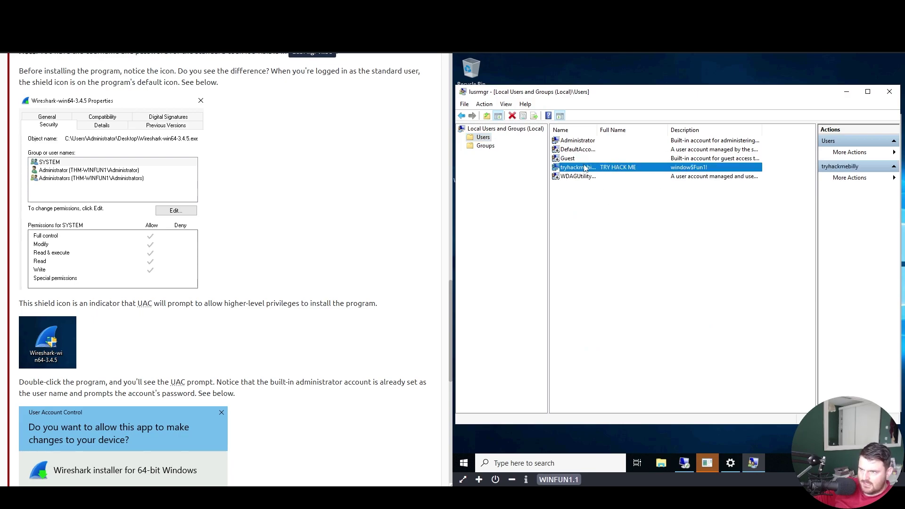
click(576, 168)
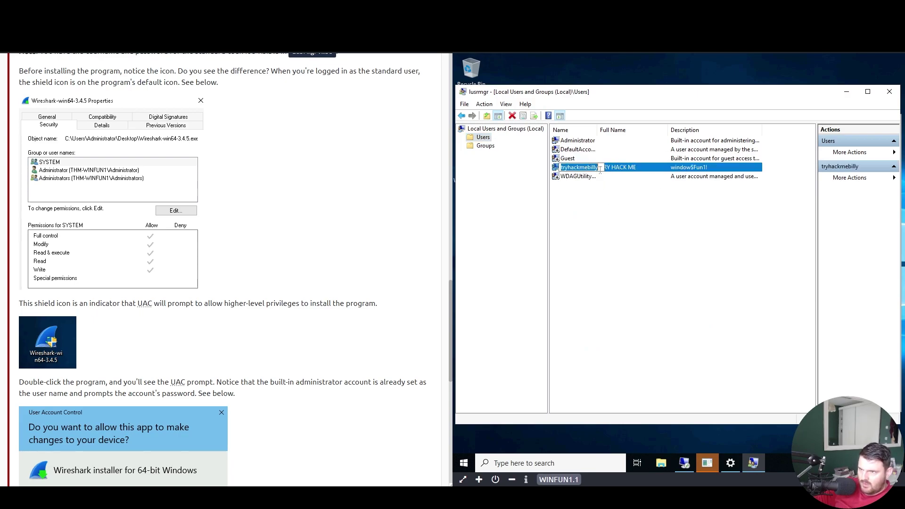
right_click(586, 168)
click(707, 168)
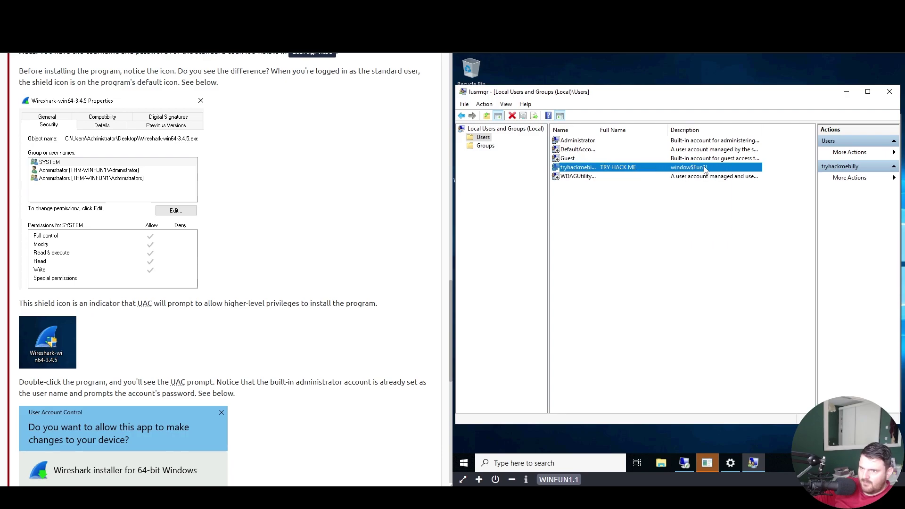
double_click(698, 169)
drag(678, 225, 622, 222)
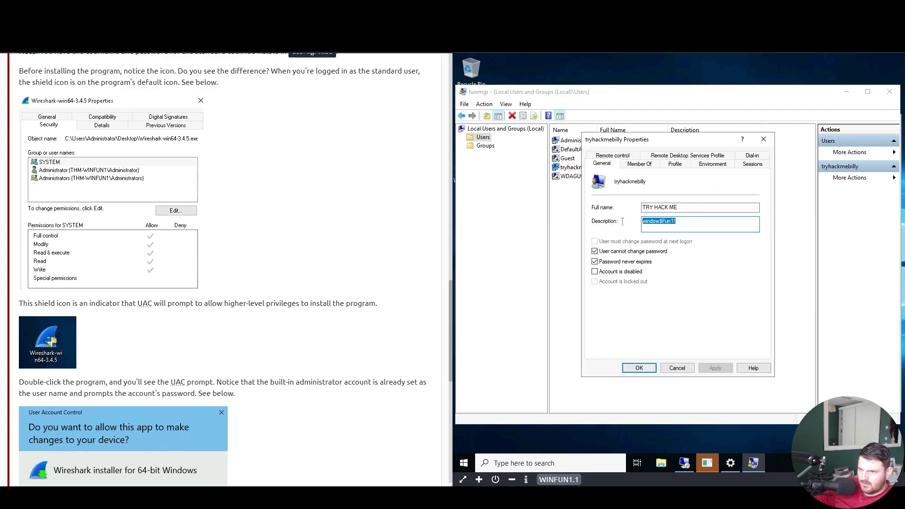
right_click(652, 221)
click(683, 247)
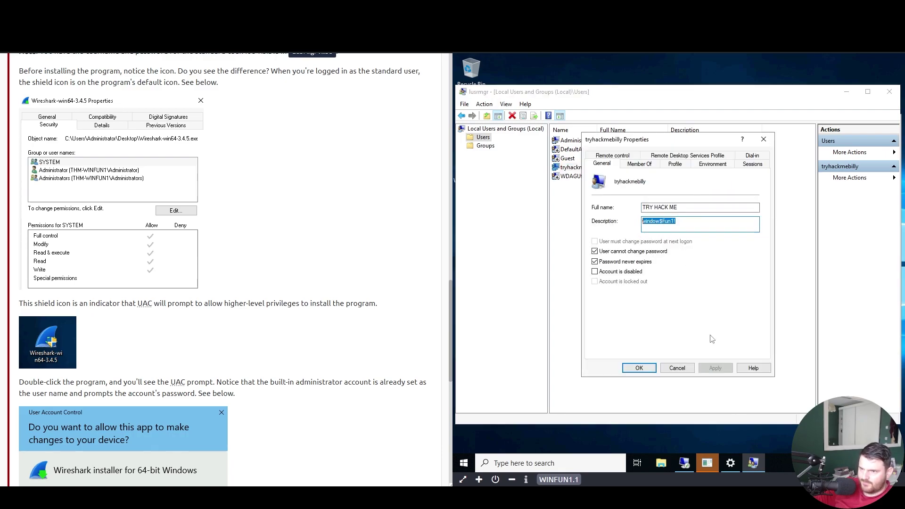
Sign in to the THM-WINFUN1 remote session as tryhackmebilly with the account password, and dismiss that account's properties without changes
click(706, 463)
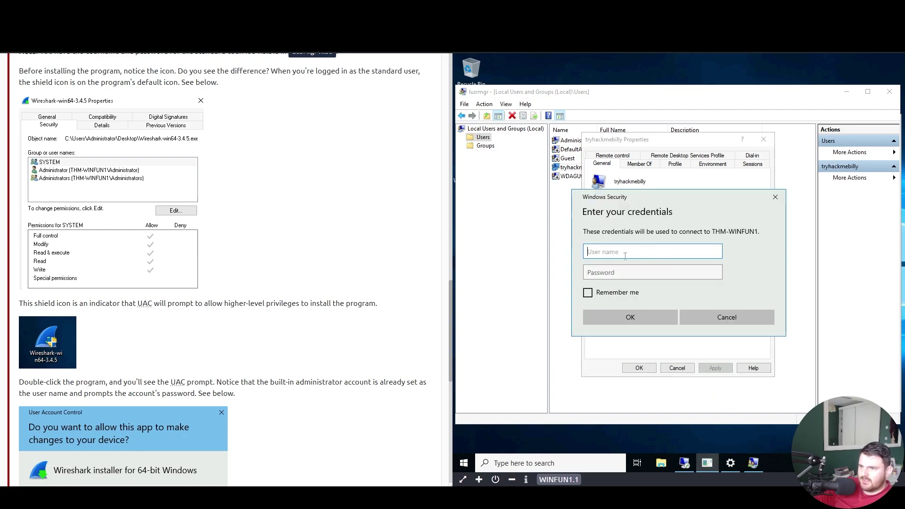
text(tryhackmebilly)
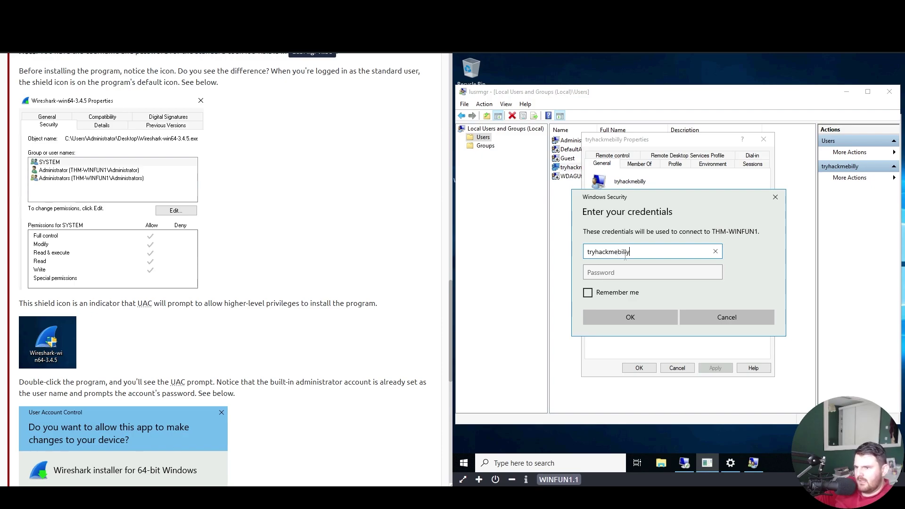
click(608, 273)
text(************)
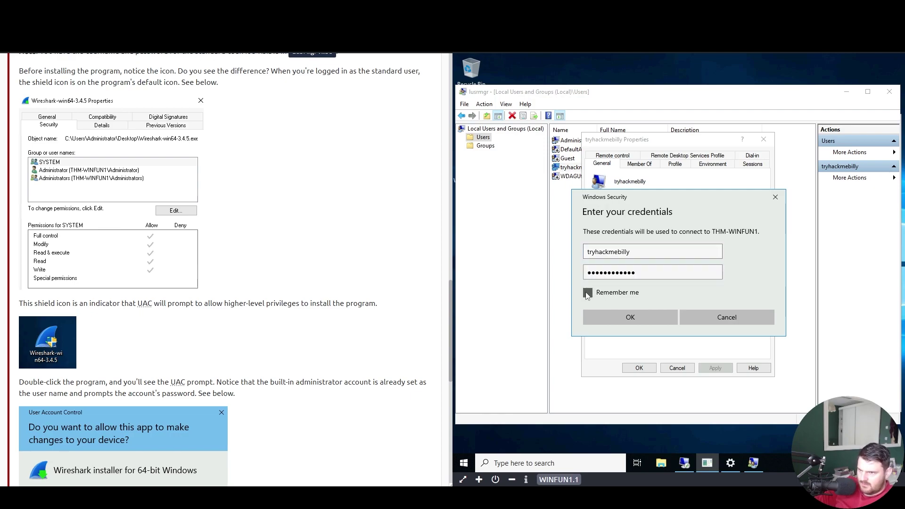
click(631, 315)
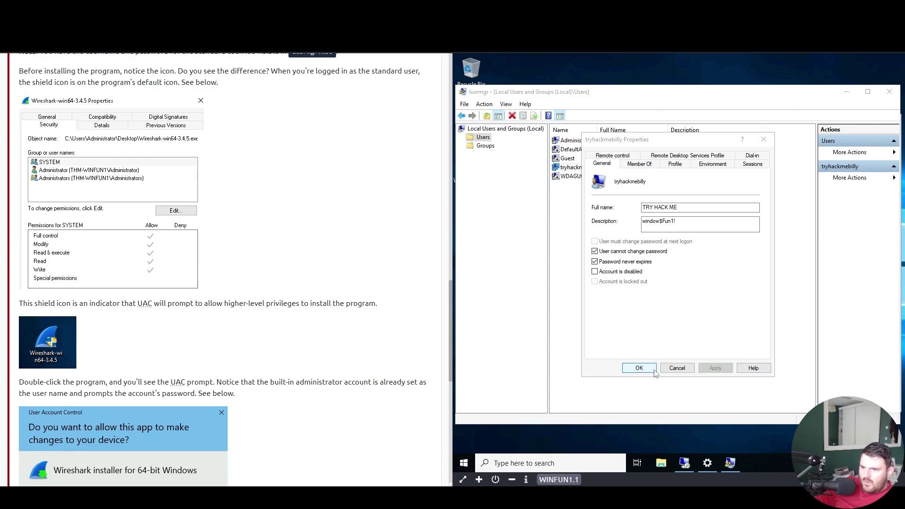
click(677, 368)
click(684, 463)
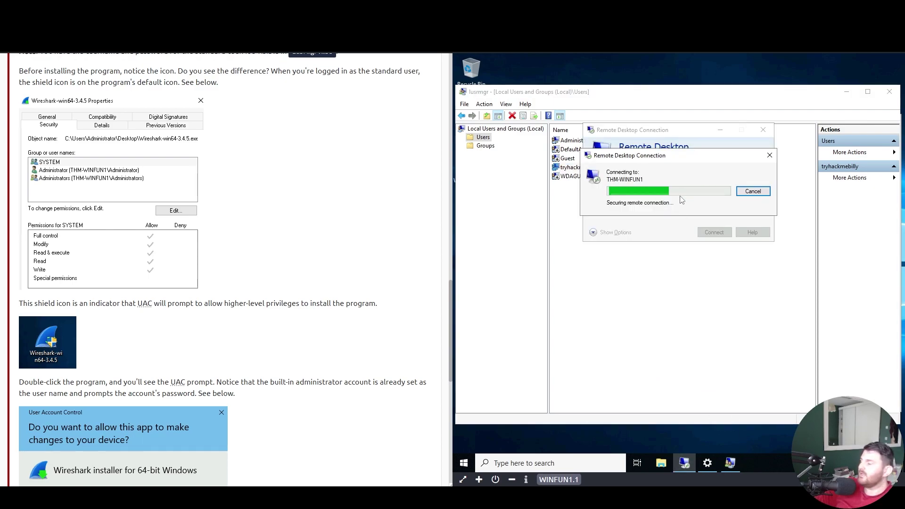
Inspect which groups the tryhackmebilly account belongs to, and close its properties without changes
click(508, 234)
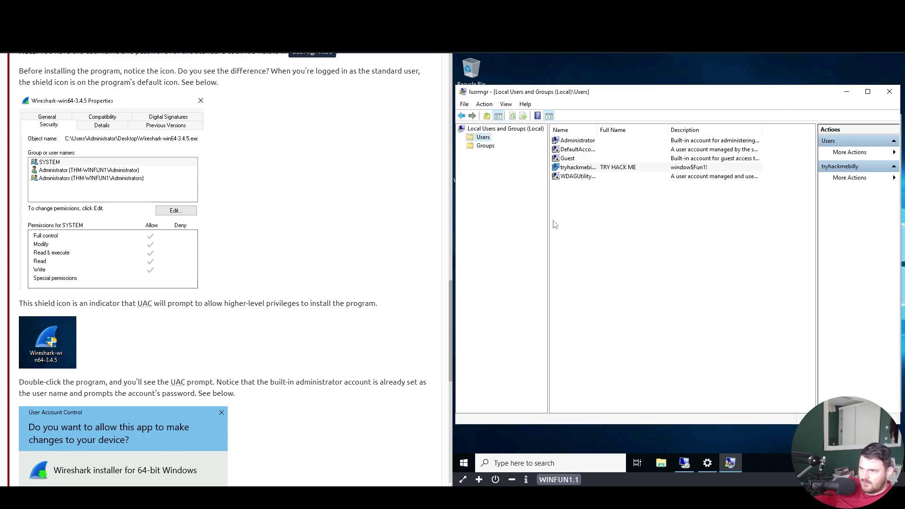
click(601, 171)
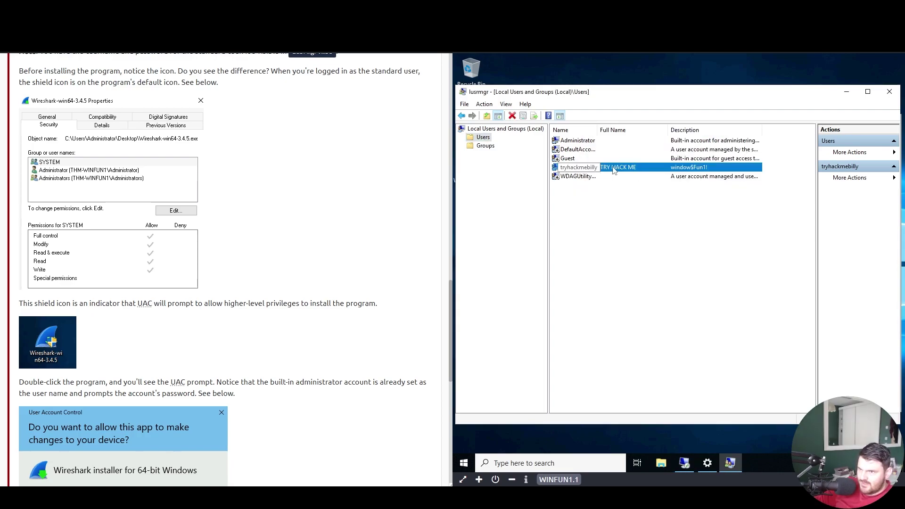
double_click(631, 171)
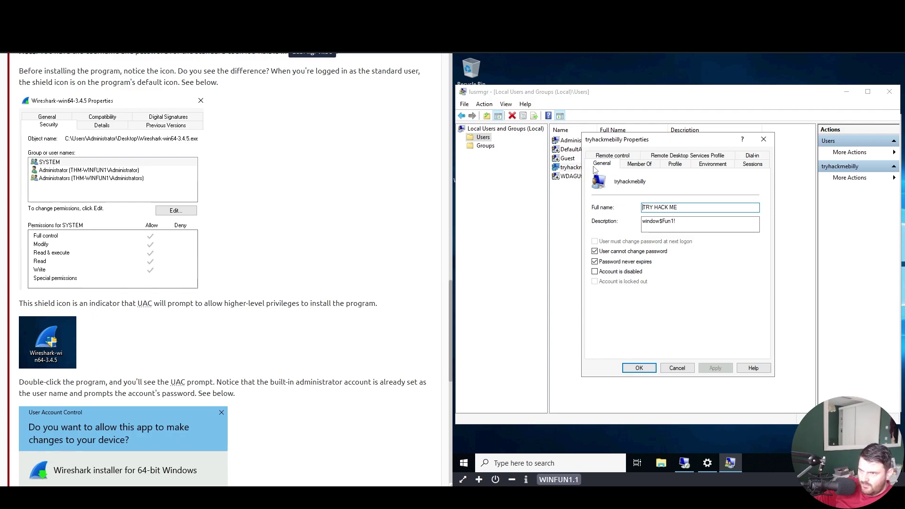
click(641, 165)
click(610, 195)
click(636, 189)
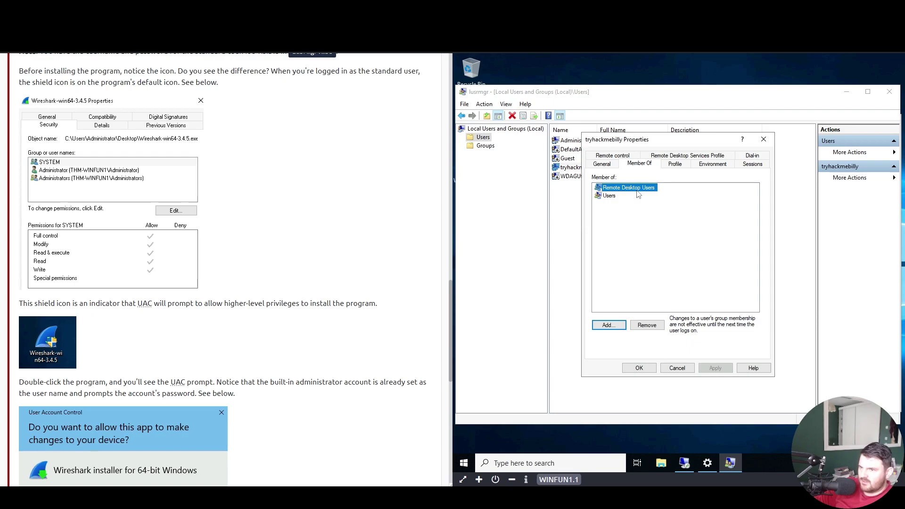
click(607, 196)
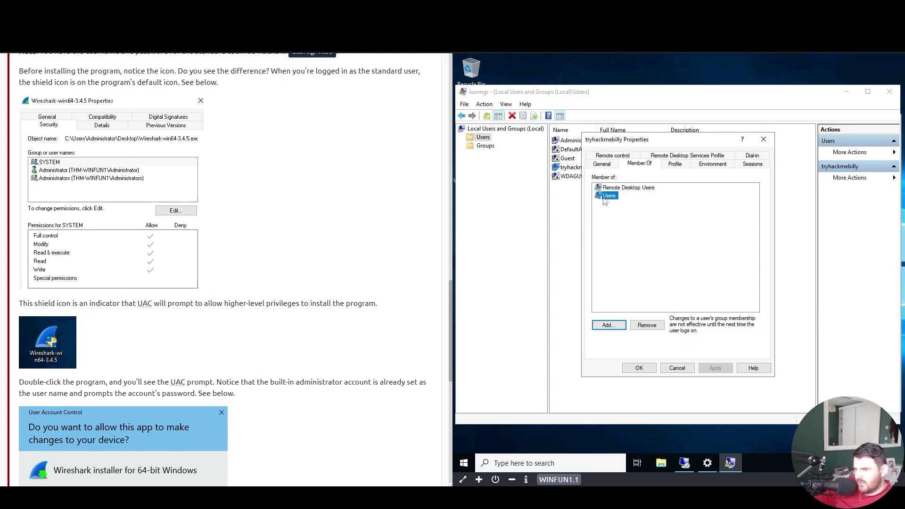
click(677, 368)
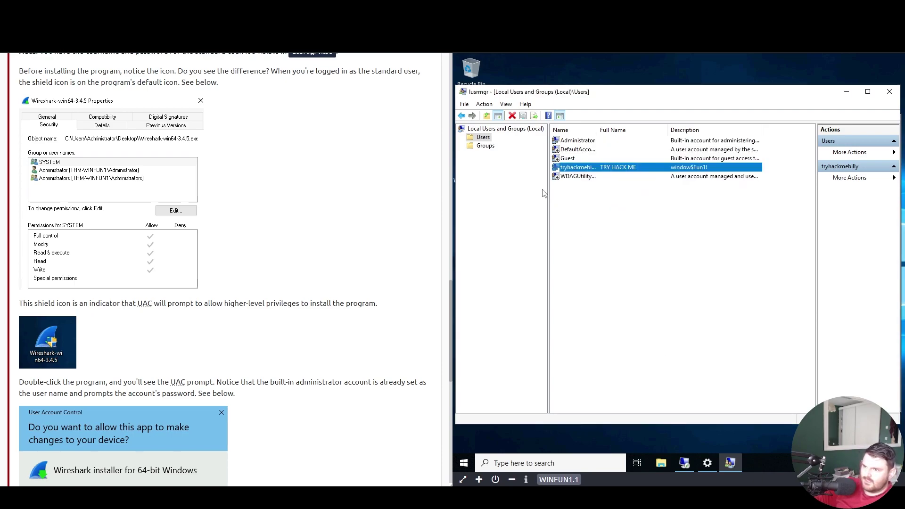
Inspect the members of the Remote Desktop Users and Users groups, closing each group's properties without changes
click(485, 146)
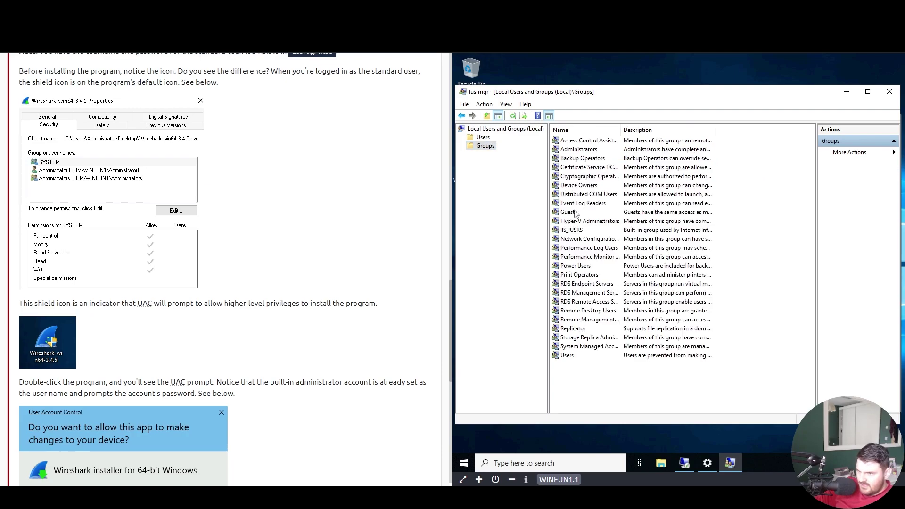
click(573, 356)
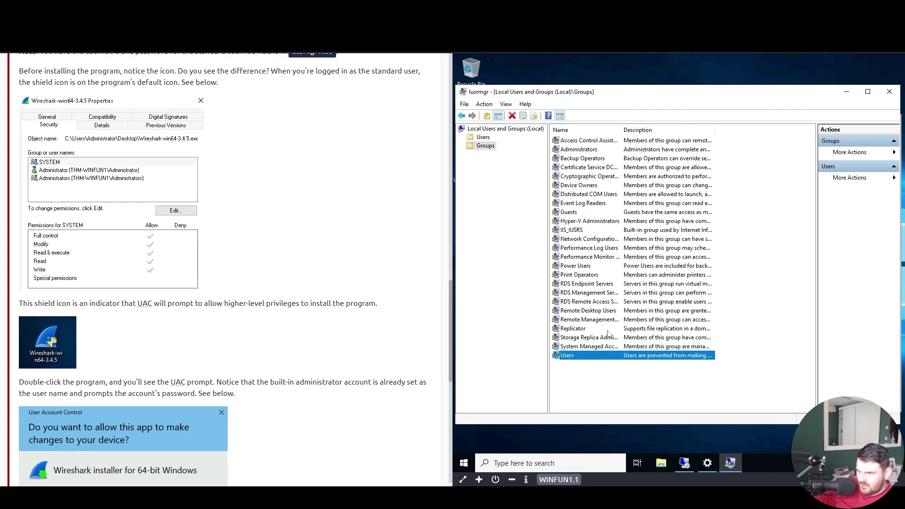
double_click(581, 312)
click(608, 231)
click(671, 336)
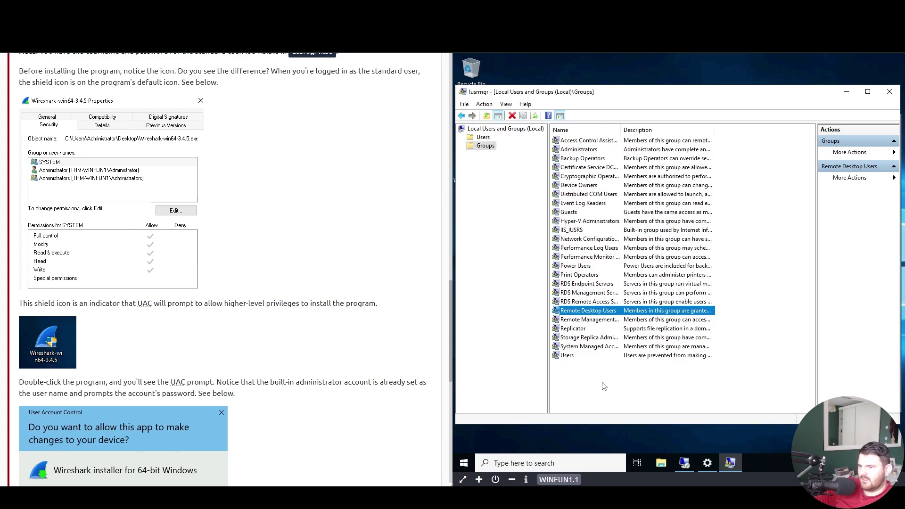
double_click(569, 357)
click(610, 245)
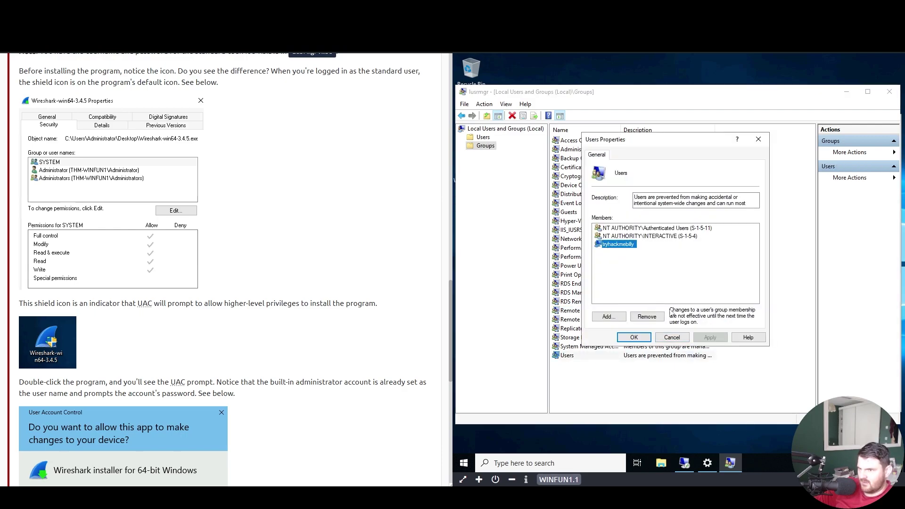
click(683, 337)
click(708, 265)
Compare the Wireshark installer's shield icon in the remote session with the task text, and check the signed-in account in Command Prompt
scroll(302, 353, down, 2)
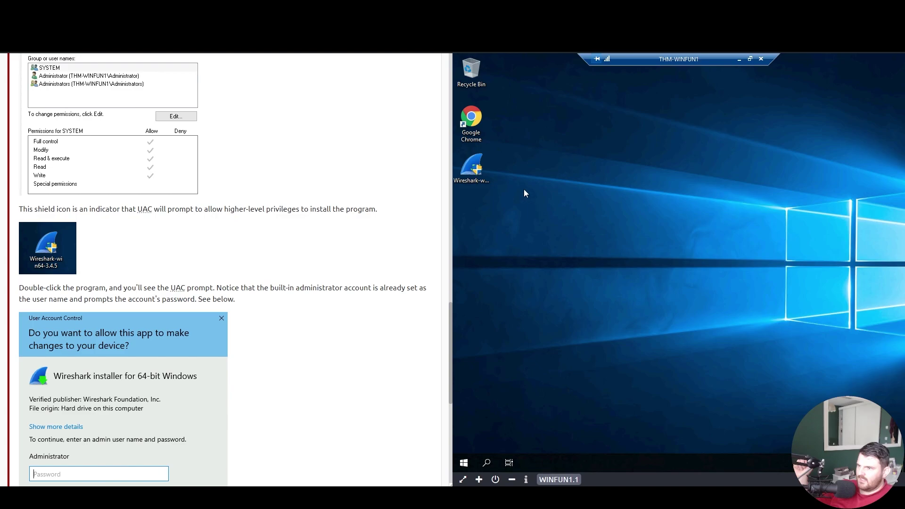
click(480, 174)
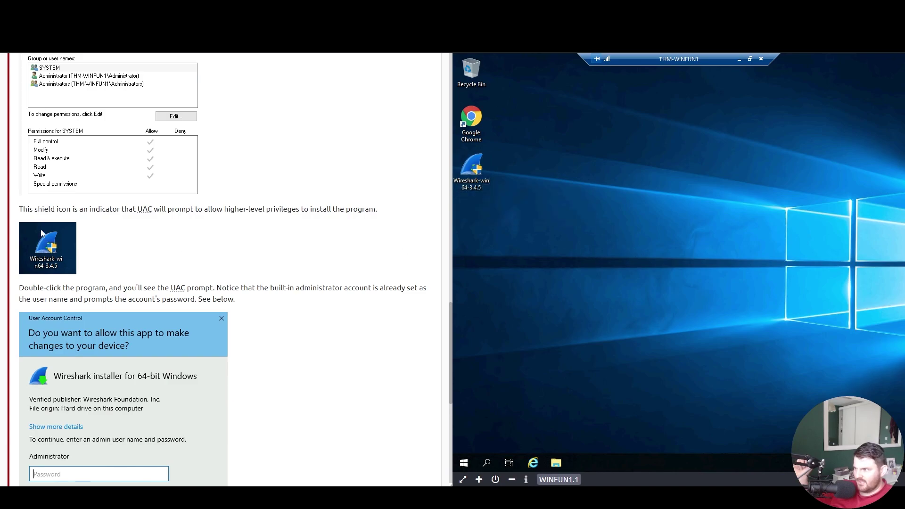
drag(20, 210, 137, 210)
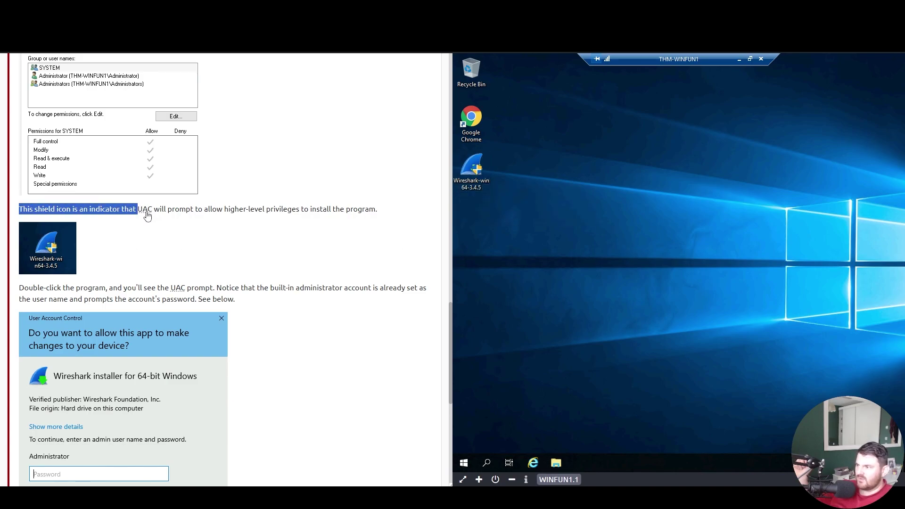
click(190, 212)
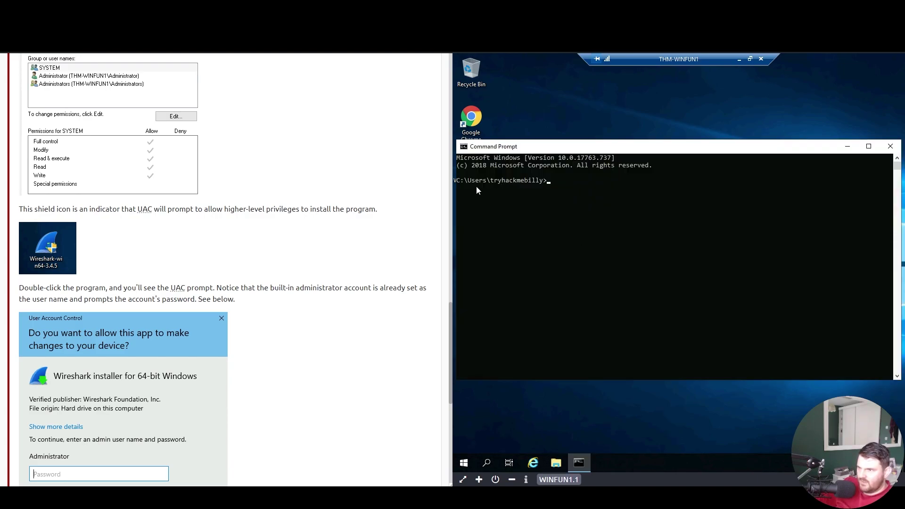
drag(492, 184, 542, 184)
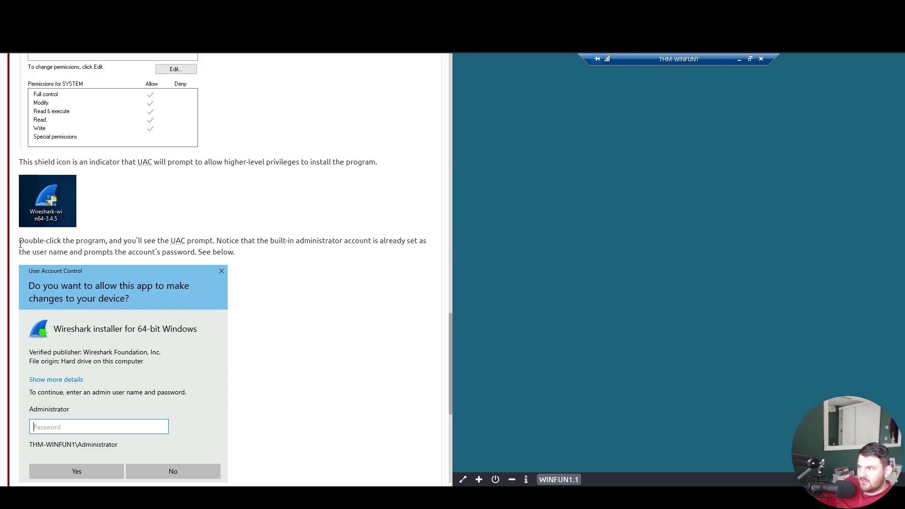
Compare the Wireshark installer's UAC prompt with the task's description and read on to the task question
drag(21, 244, 216, 246)
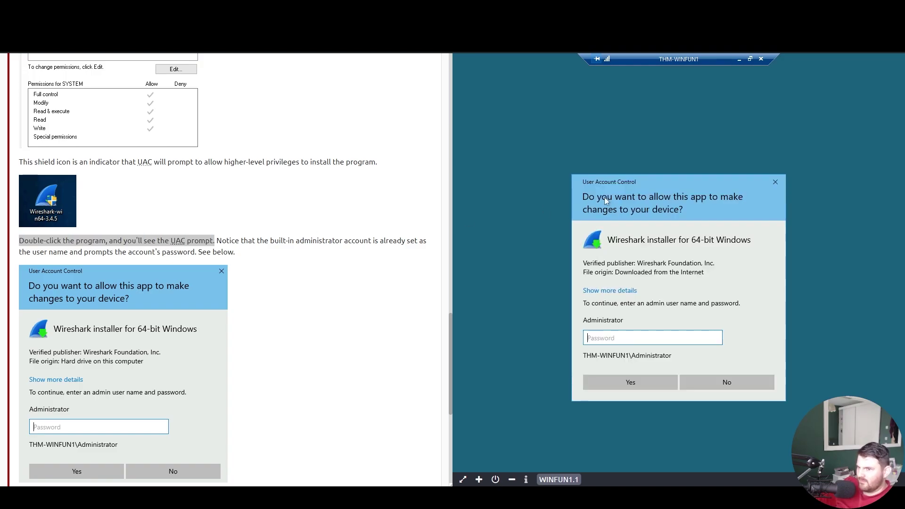
click(258, 250)
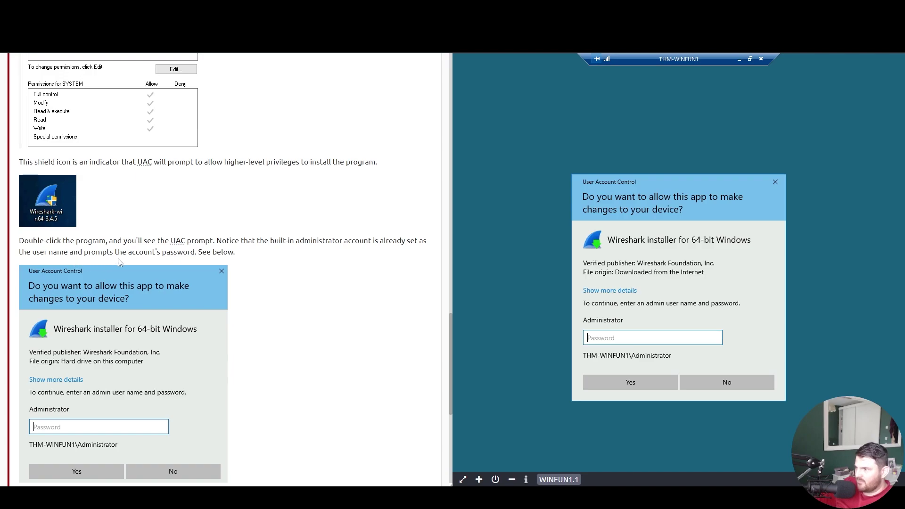
scroll(224, 260, down, 2)
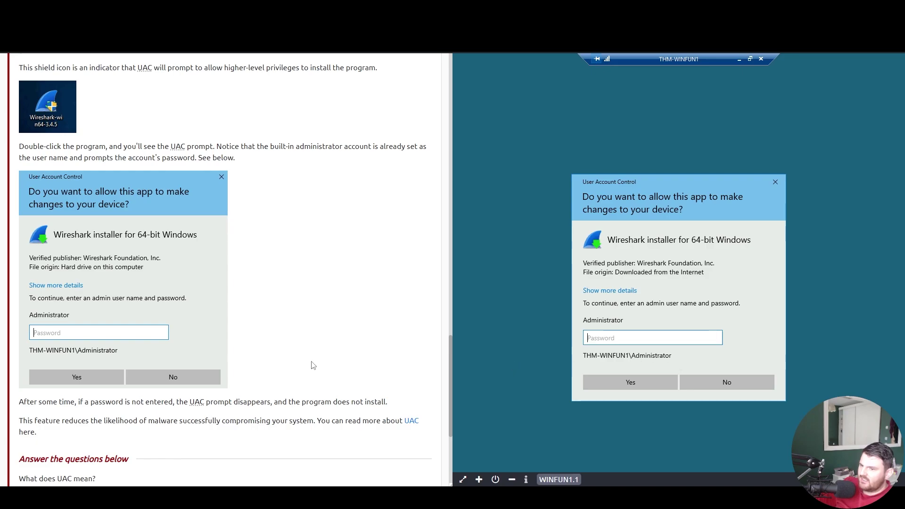
scroll(213, 330, down, 2)
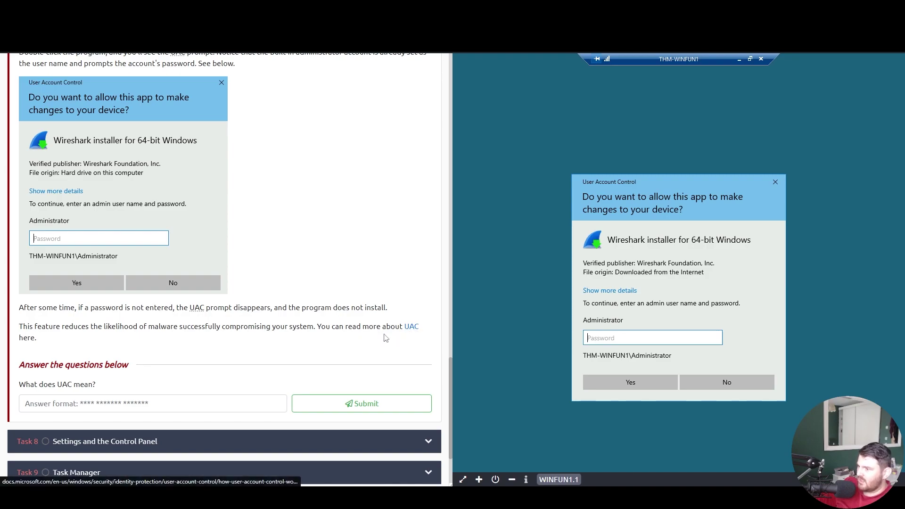
scroll(409, 338, down, 2)
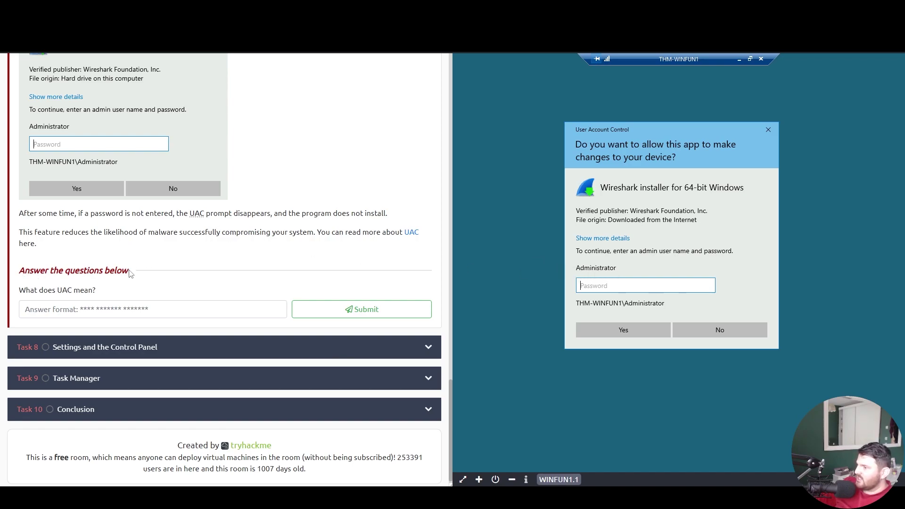
Answer the question "What does UAC mean?" with "user account control" and submit it
click(113, 305)
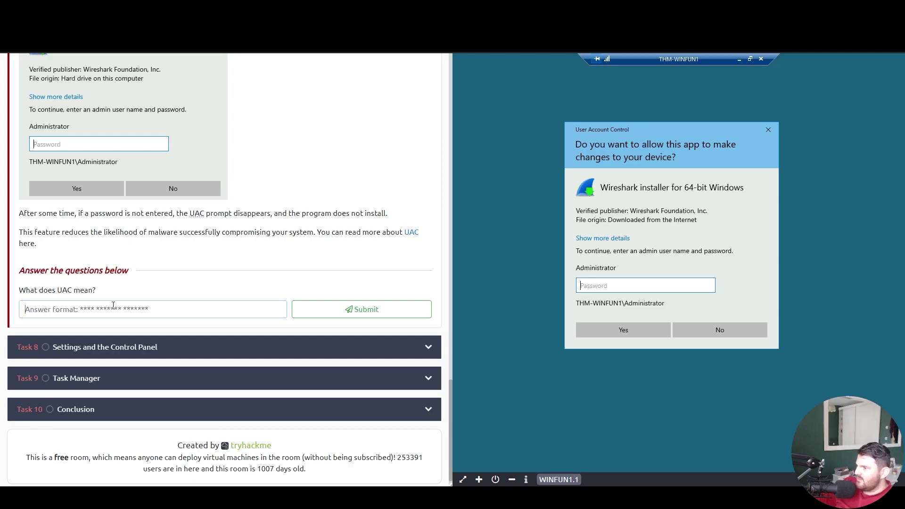
text(user a)
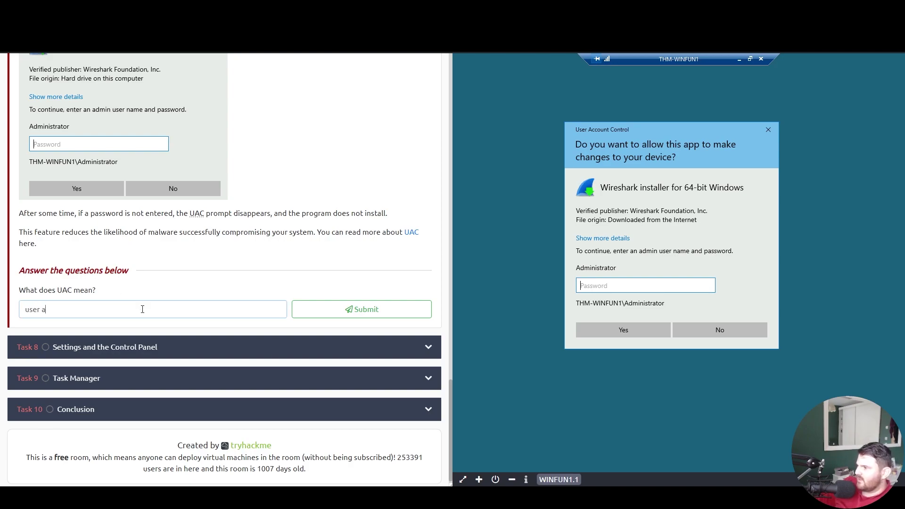
text(ccount contro)
text(l)
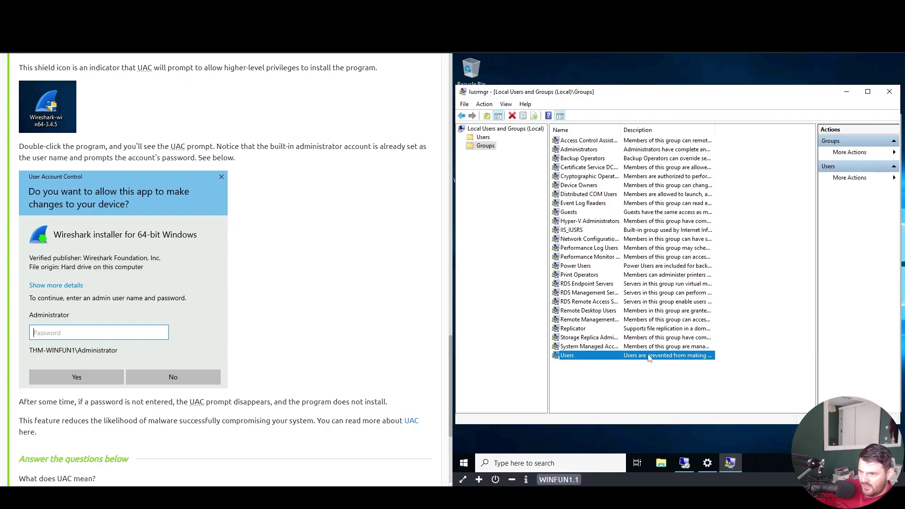
Reopen the tryhackmebilly account's properties in the local users list and copy the password stored in its description
click(482, 137)
double_click(657, 167)
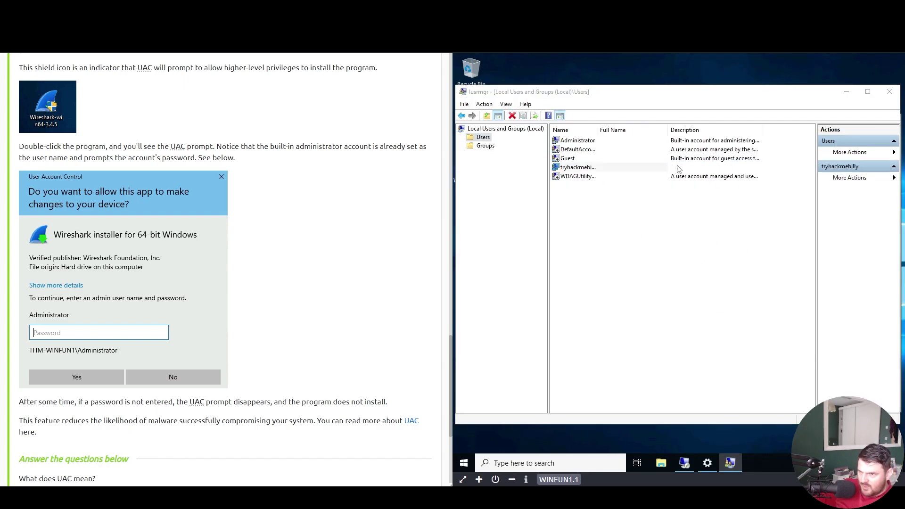
double_click(647, 223)
right_click(646, 224)
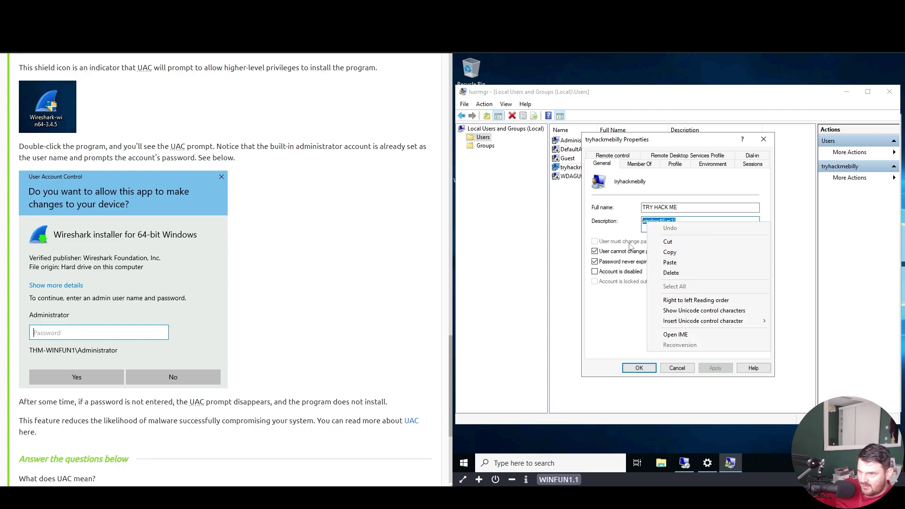
click(687, 254)
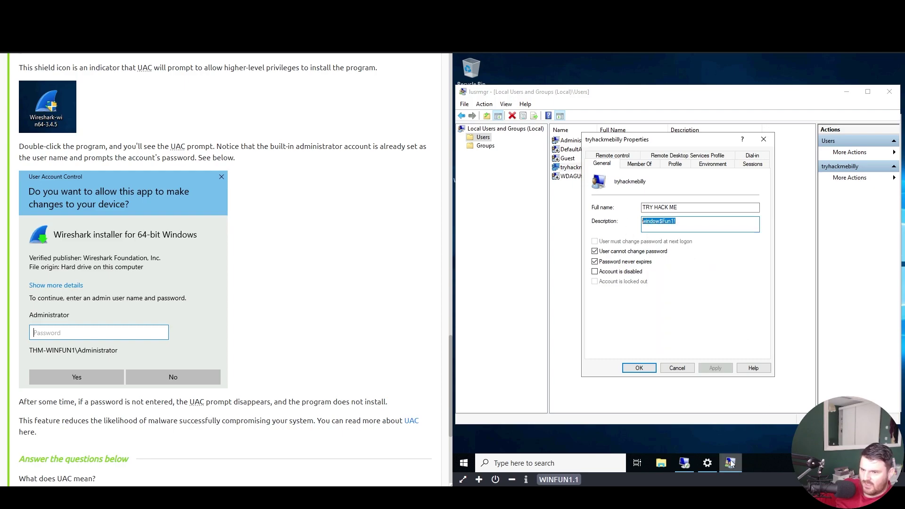
Try to approve the Wireshark installer's UAC prompt by submitting the copied account password in the Administrator password field
click(684, 462)
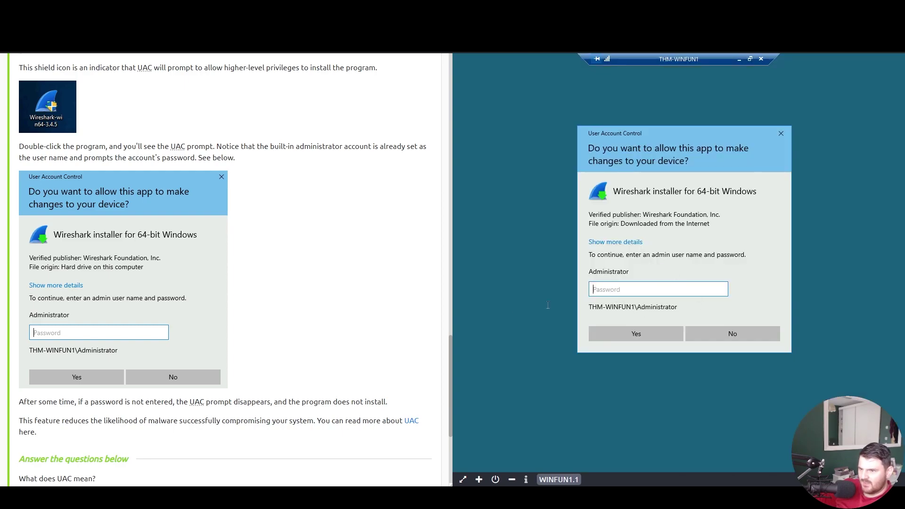
key(ctrl+v)
key(Return)
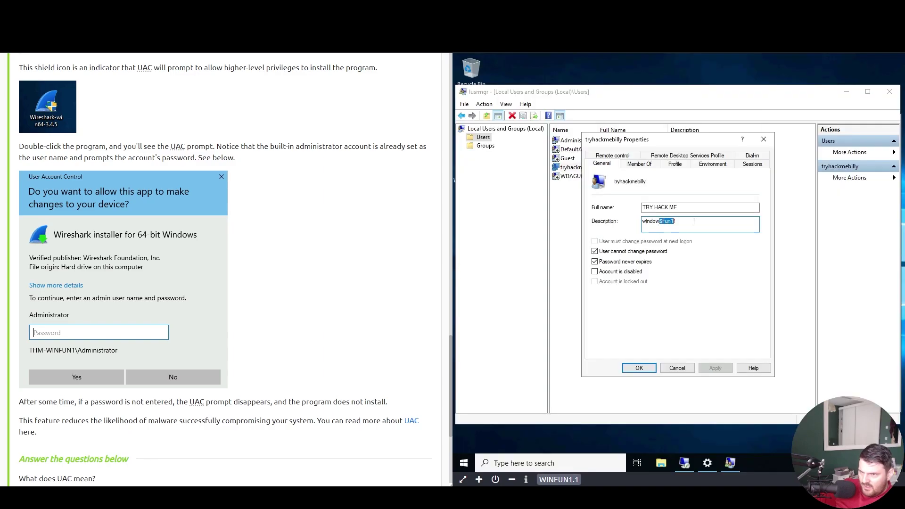
click(693, 466)
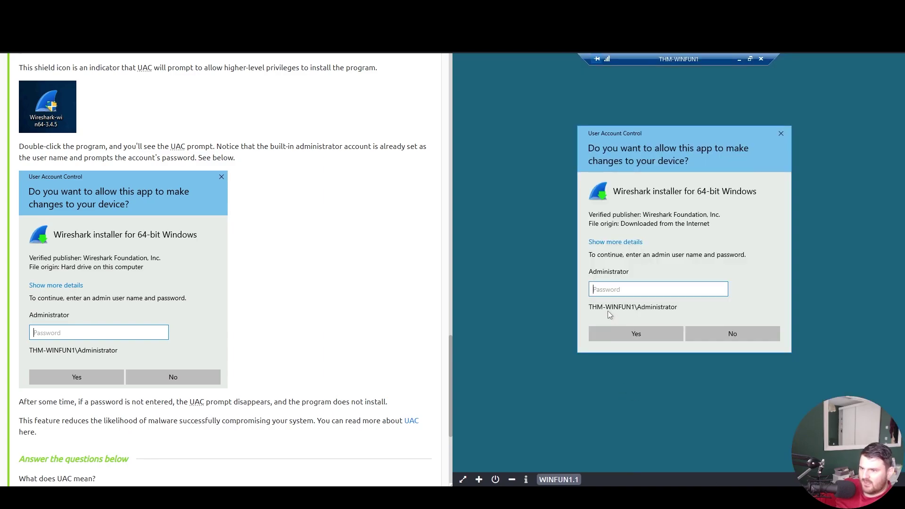
click(605, 291)
key(ctrl+v)
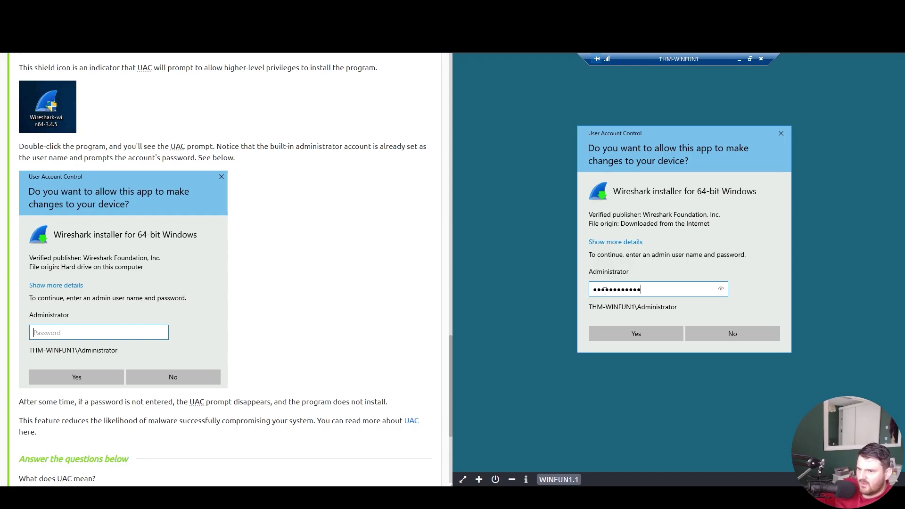
key(Return)
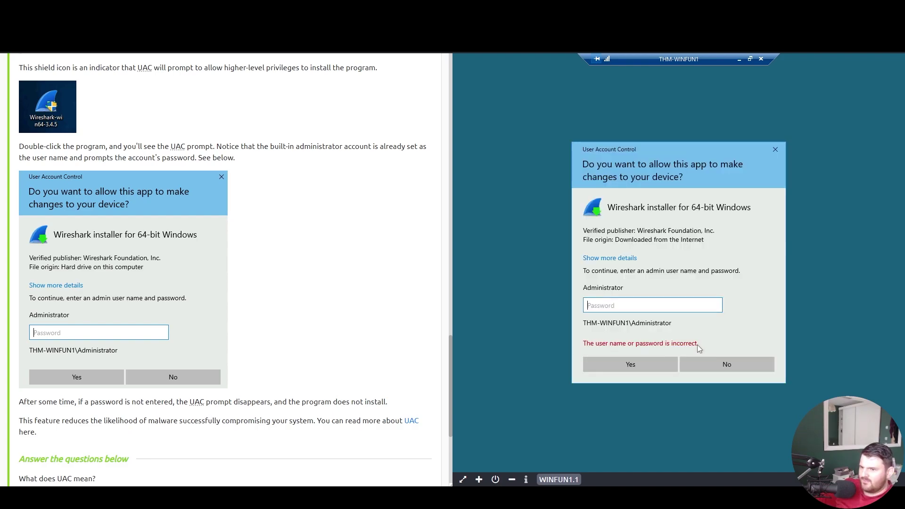